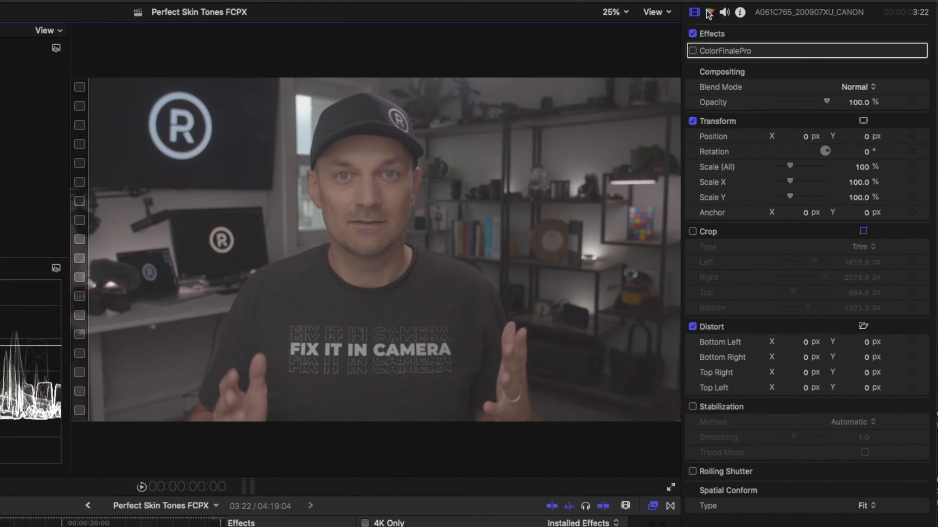
pyautogui.click(754, 69)
pyautogui.moveTo(816, 174); pyautogui.dragTo(813, 155)
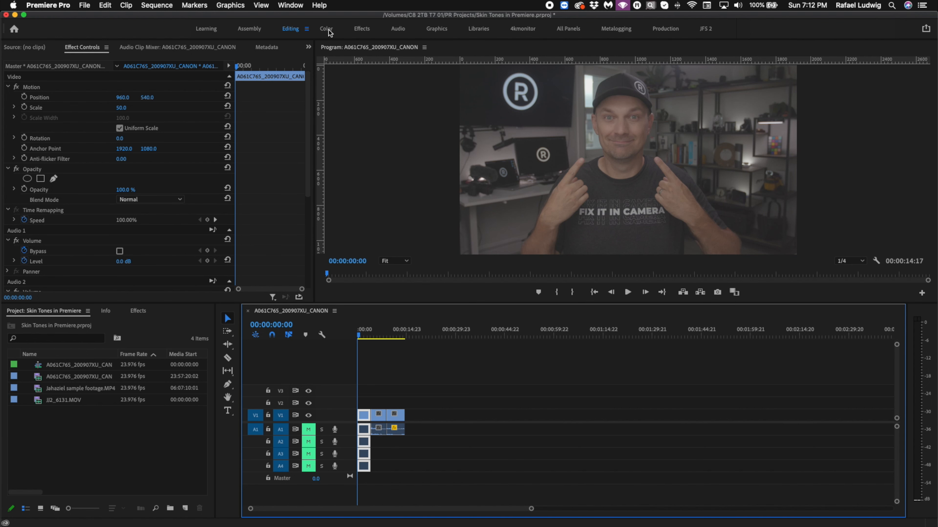
# Switch to the Color workspace in Premiere Pro and bring up the Lumetri Scopes.
pyautogui.click(326, 29)
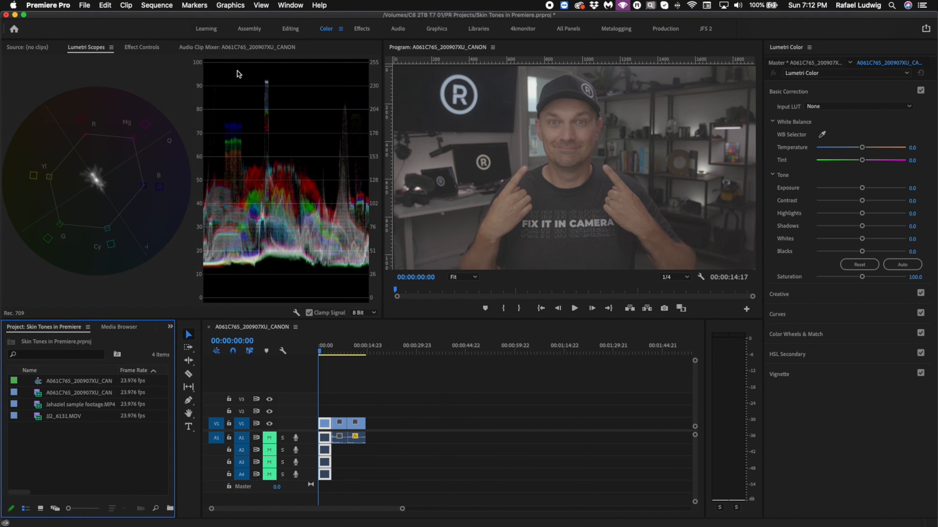
pyautogui.click(18, 48)
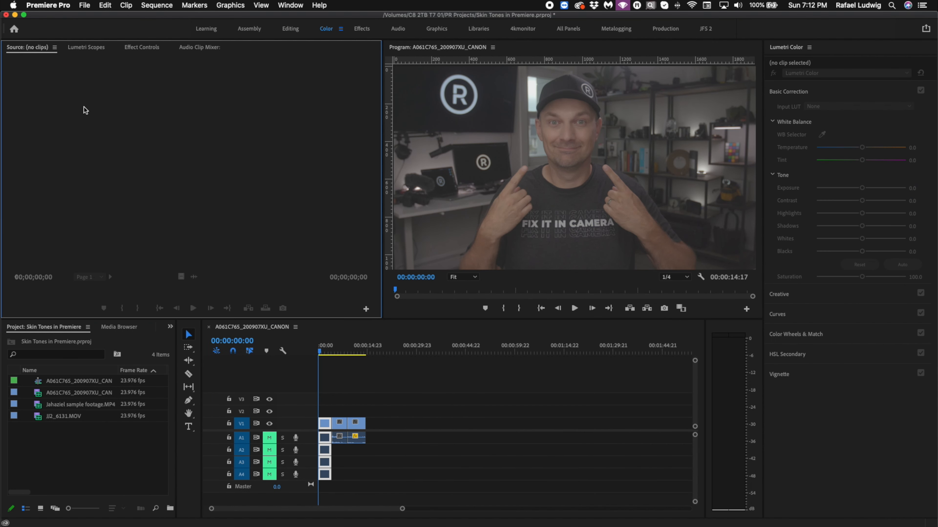
pyautogui.click(92, 47)
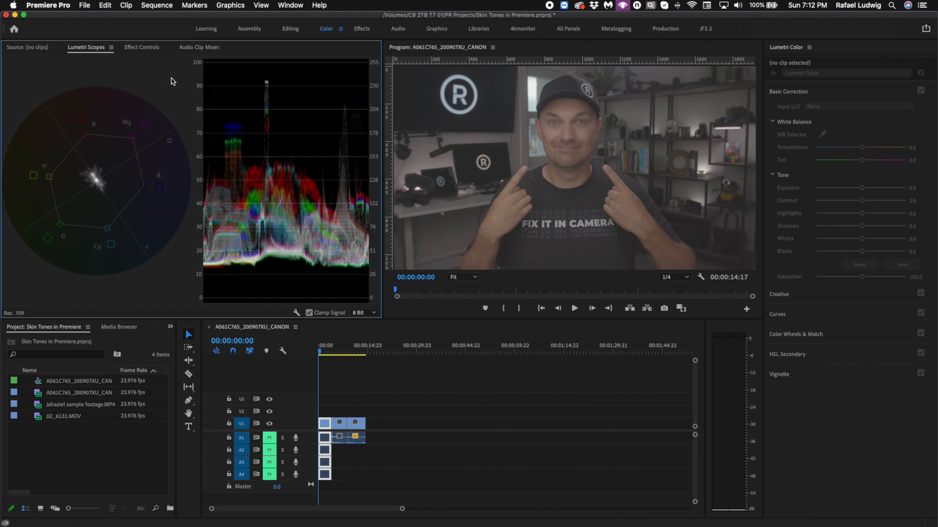
pyautogui.click(291, 6)
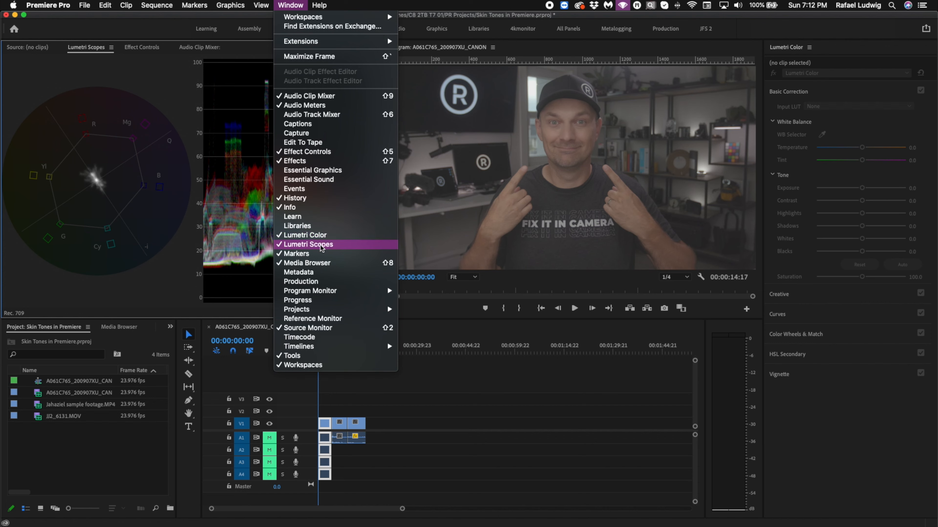
pyautogui.click(332, 245)
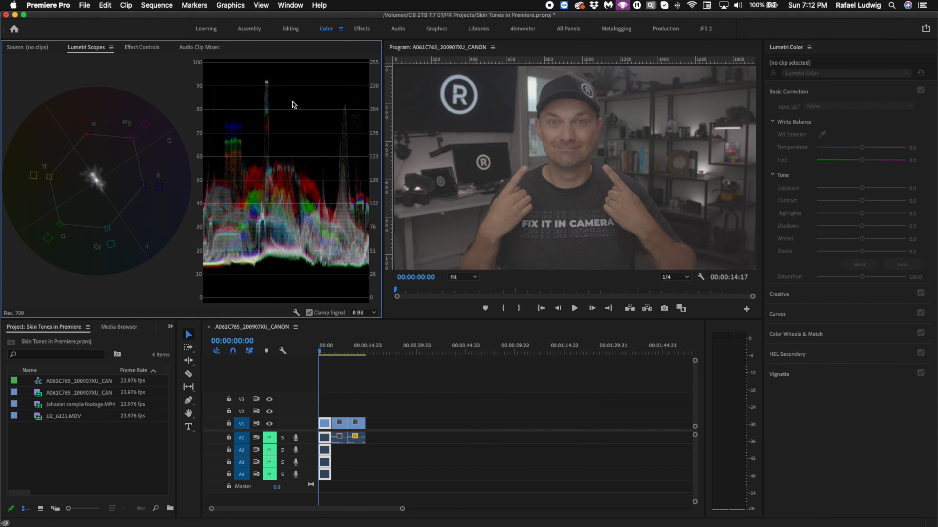
# Set the Lumetri Scopes brightness to Bright and the waveform type to Luma.
pyautogui.rightClick(165, 81)
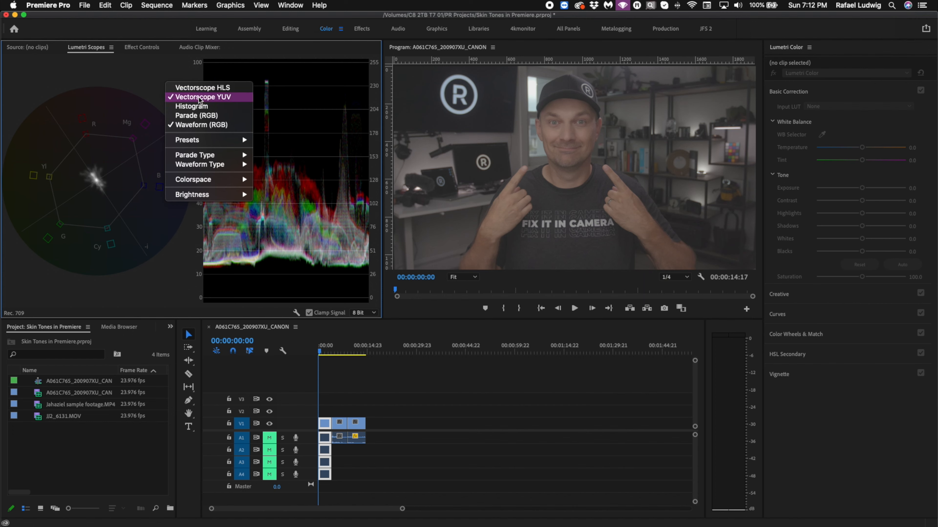
pyautogui.rightClick(152, 130)
pyautogui.moveTo(229, 243)
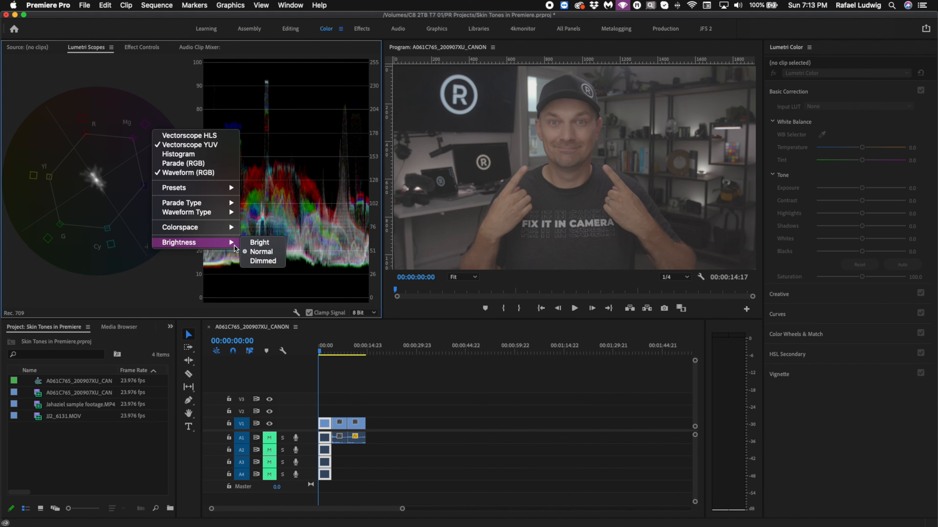
pyautogui.click(260, 243)
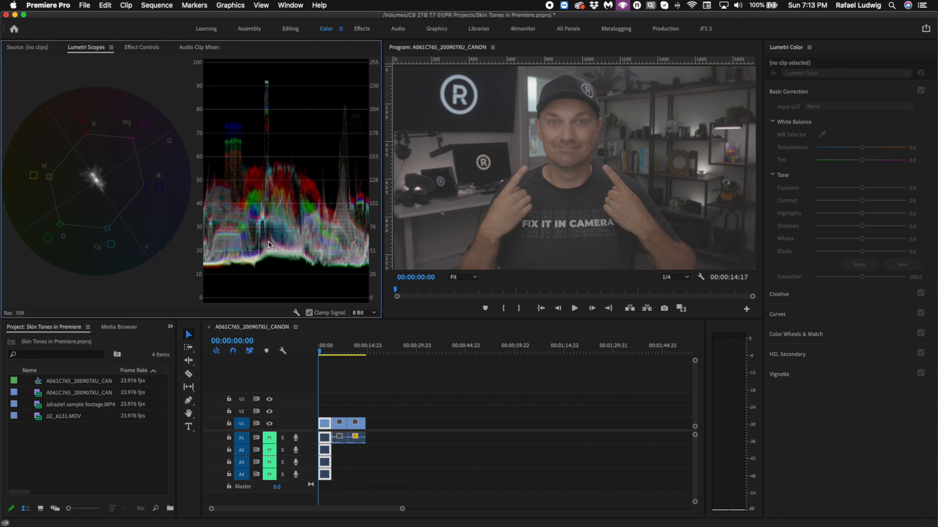
pyautogui.rightClick(271, 171)
pyautogui.moveTo(325, 256)
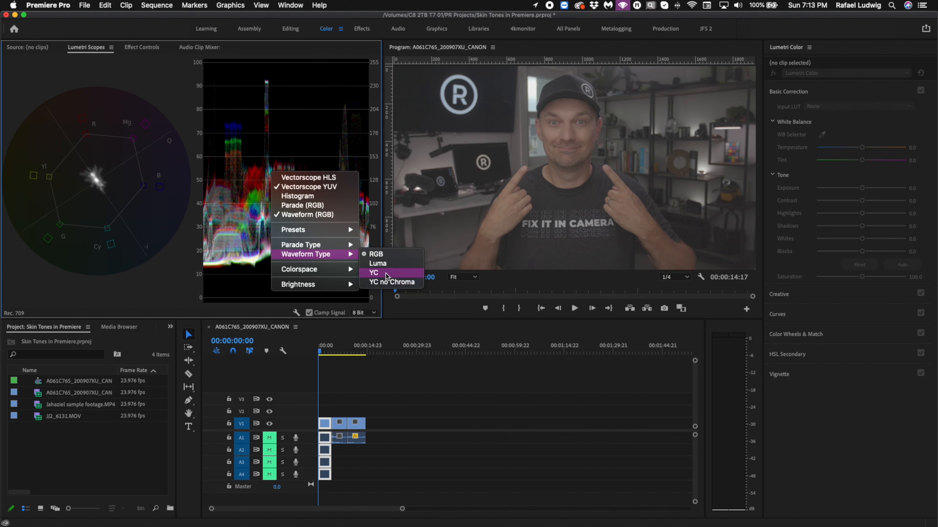
pyautogui.click(383, 263)
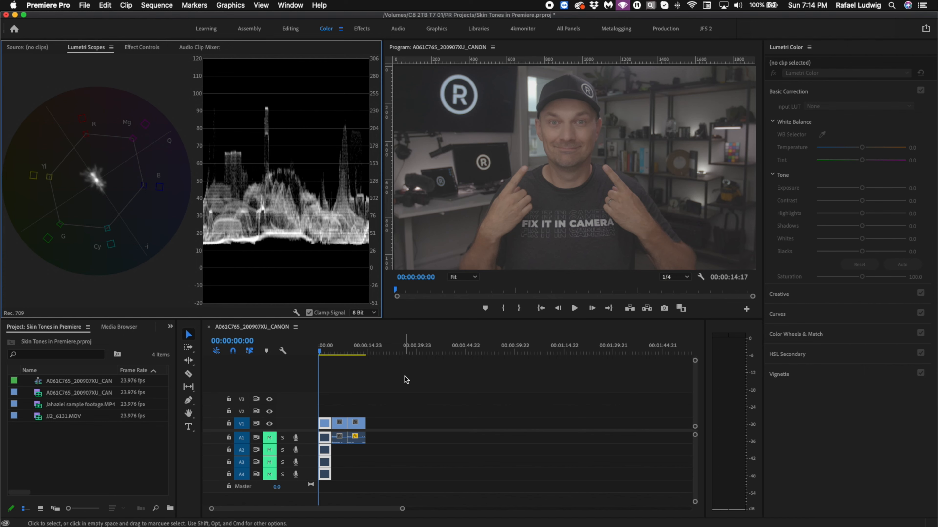
# With the color wheels, lower the first clip's shadow level to just above 0 on the waveform and raise the highlight level towards 100.
pyautogui.click(324, 353)
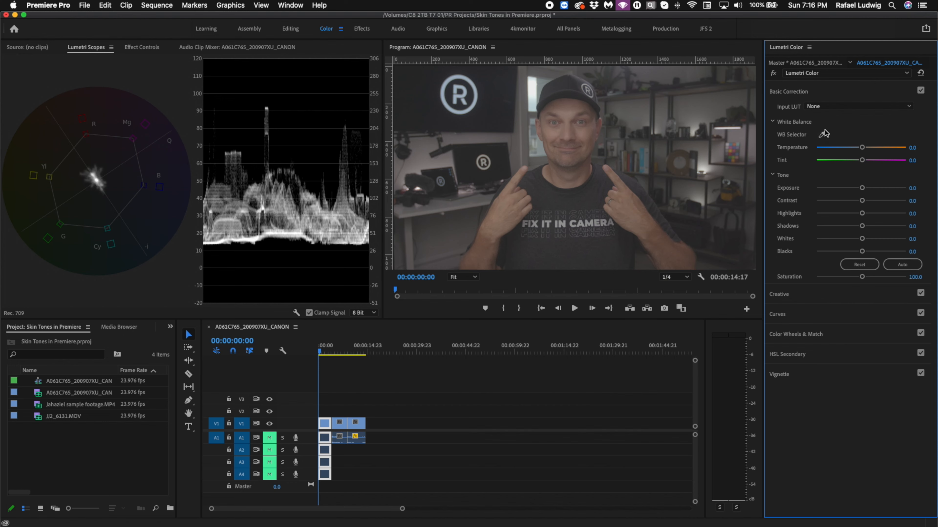
pyautogui.click(570, 126)
pyautogui.click(846, 336)
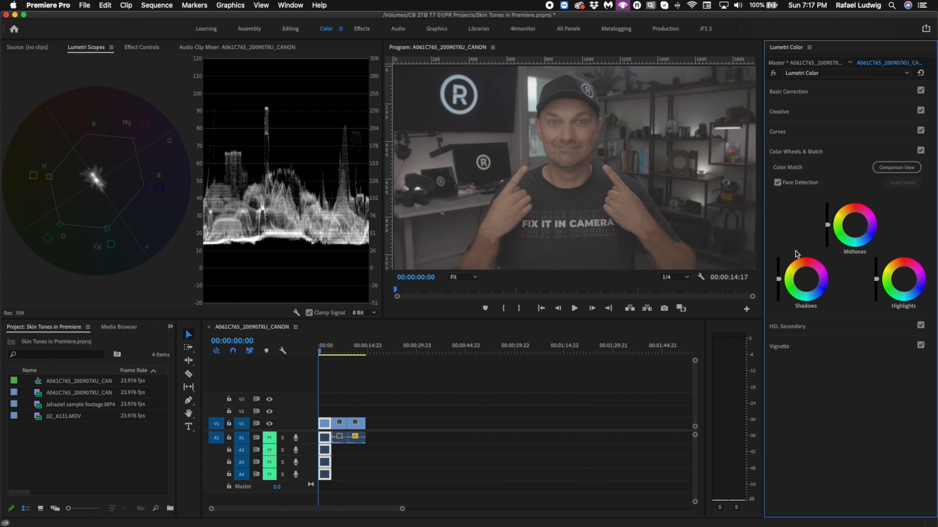
pyautogui.moveTo(778, 280); pyautogui.dragTo(778, 289)
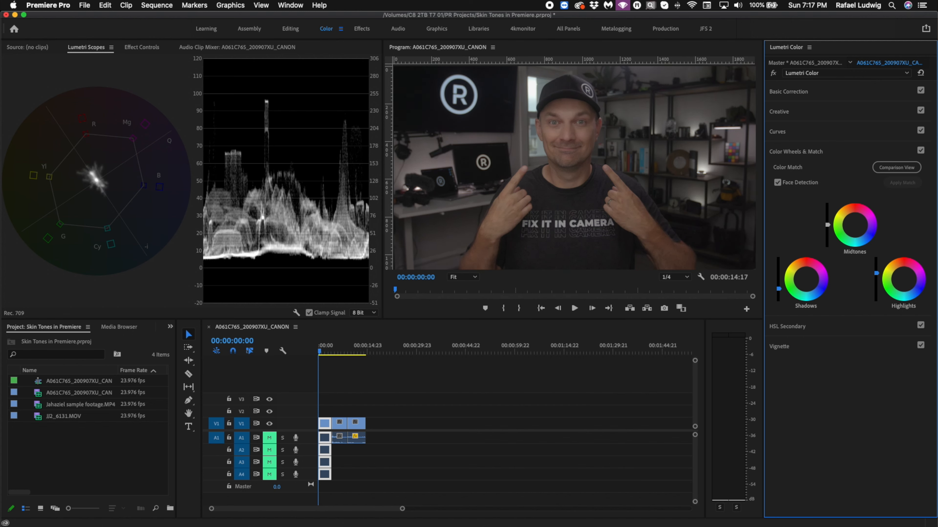
pyautogui.moveTo(779, 293); pyautogui.dragTo(779, 295)
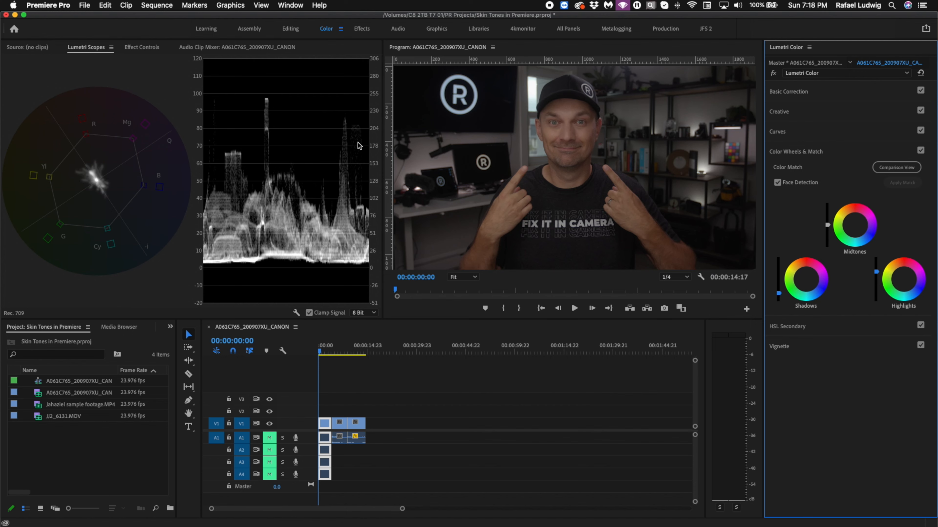
# Shape the master RGB curve with an anchor point in the lower tones and a slightly raised point in the upper tones.
pyautogui.click(865, 133)
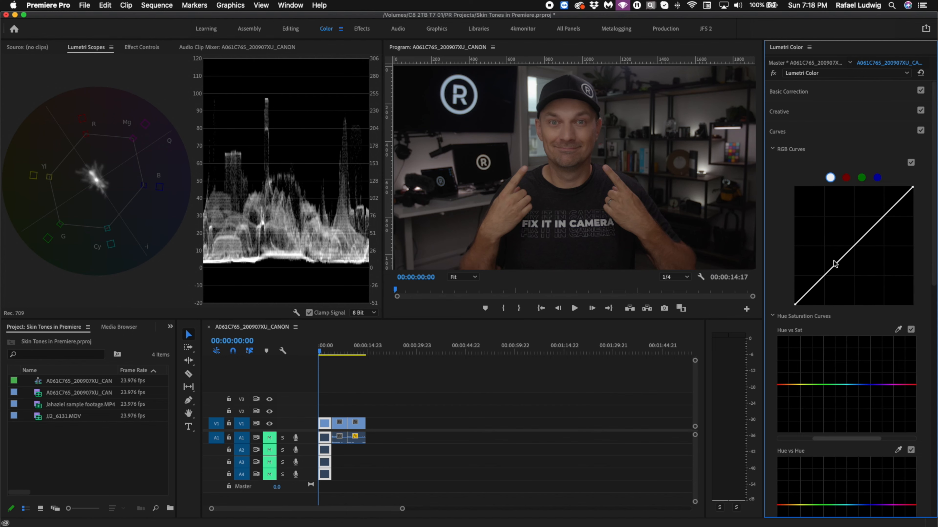
pyautogui.moveTo(833, 274)
pyautogui.mouseDown()
pyautogui.moveTo(839, 279)
pyautogui.moveTo(830, 273)
pyautogui.mouseUp()
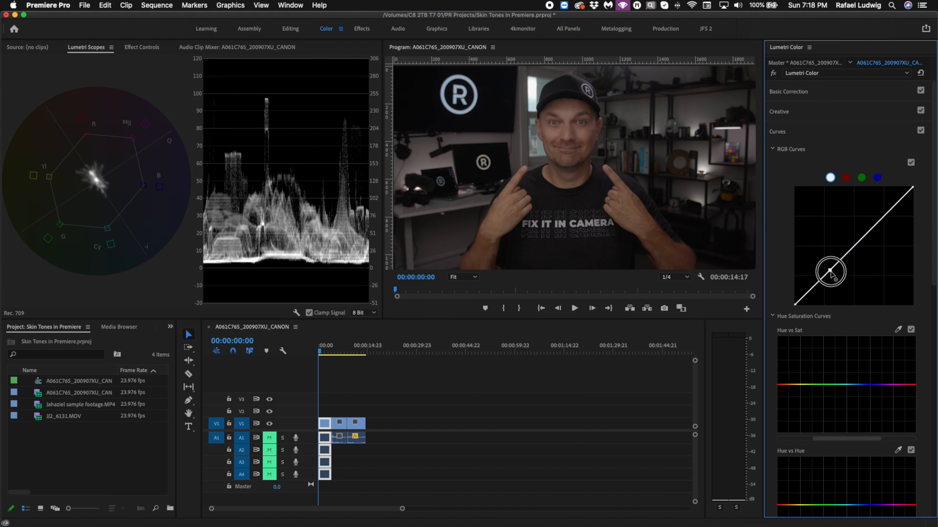
pyautogui.moveTo(875, 223); pyautogui.dragTo(876, 217)
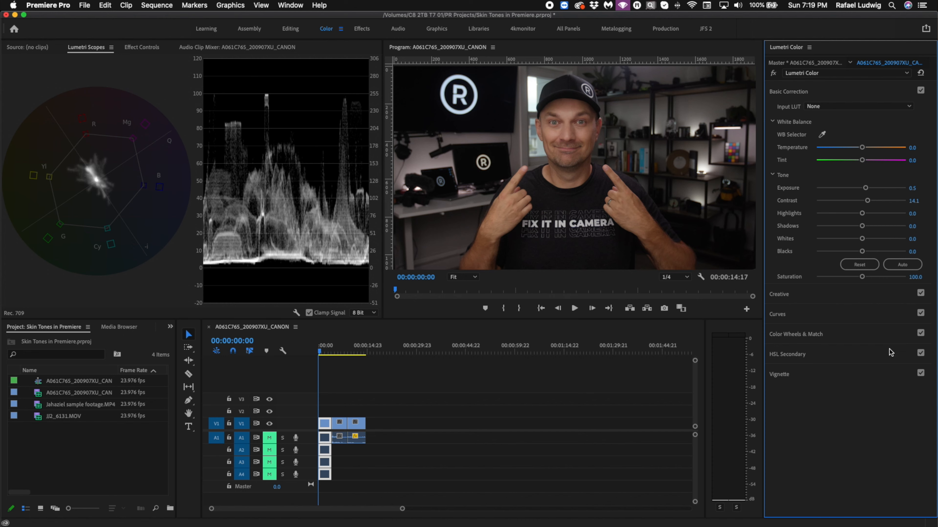
# Add a rectangular Opacity mask to the clip, shrink it to a small skin patch on the cheek, and check the patch in the scopes.
pyautogui.click(894, 356)
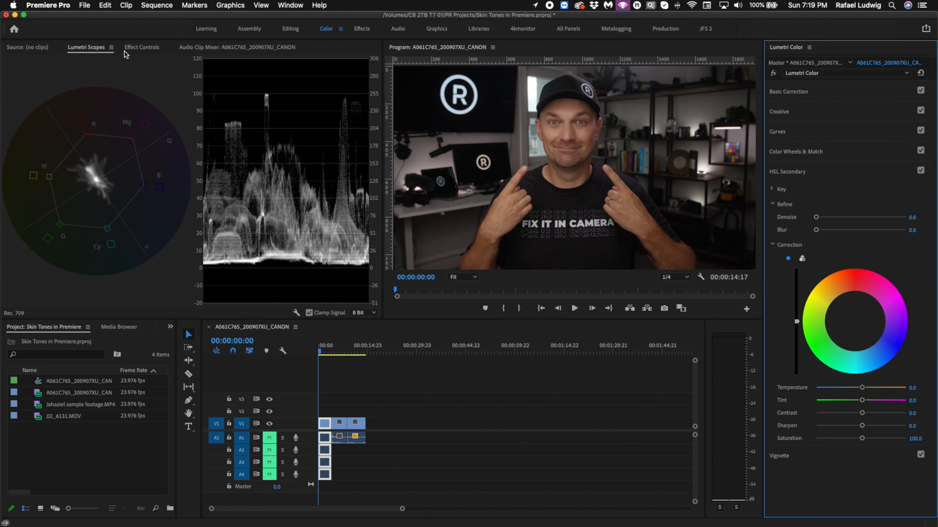
pyautogui.click(143, 48)
pyautogui.click(40, 178)
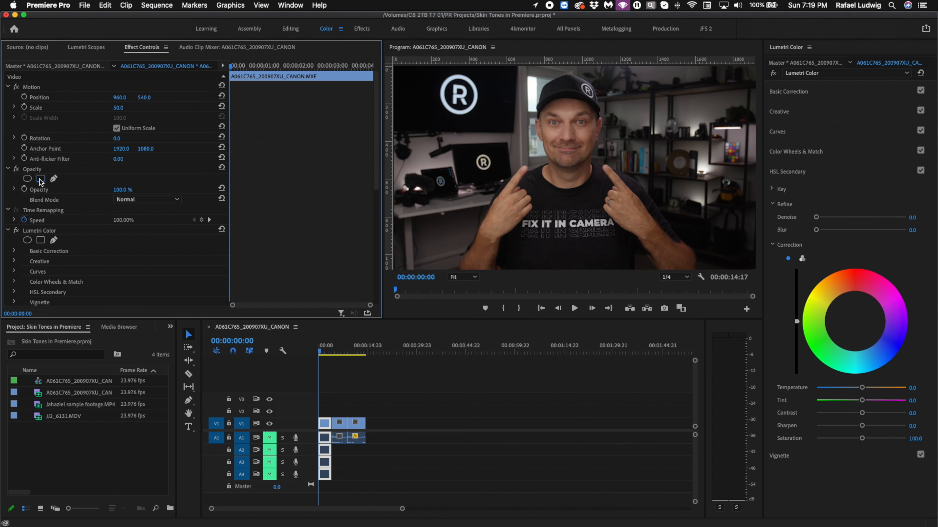
pyautogui.click(530, 143)
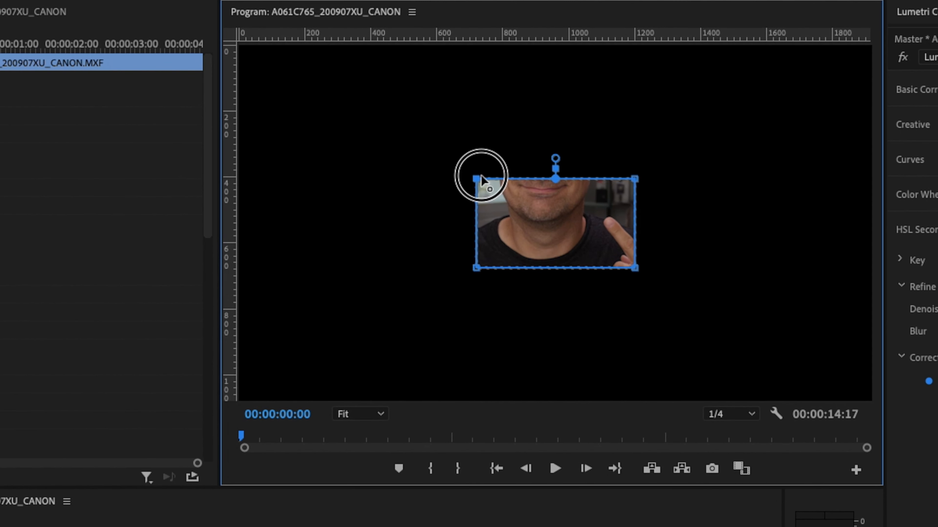
pyautogui.moveTo(481, 181); pyautogui.dragTo(508, 152)
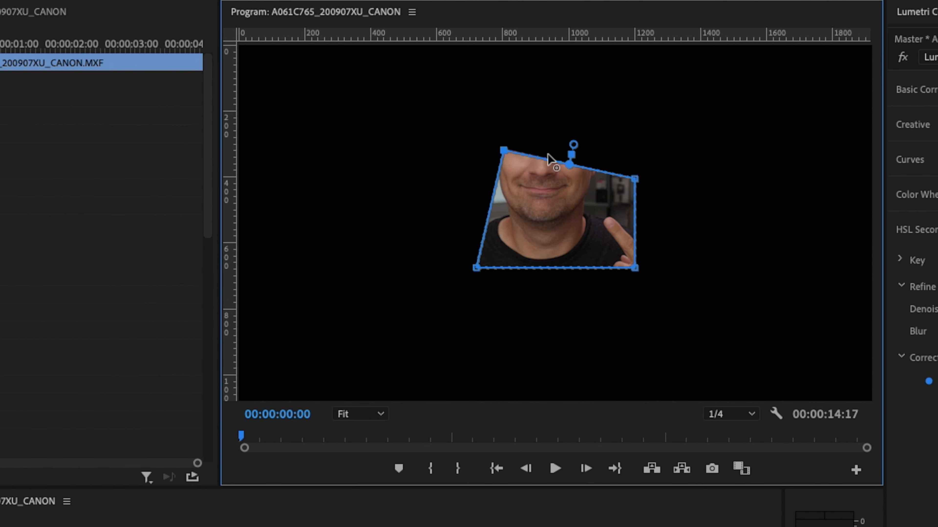
pyautogui.moveTo(634, 179); pyautogui.dragTo(529, 159)
pyautogui.moveTo(634, 268); pyautogui.dragTo(528, 167)
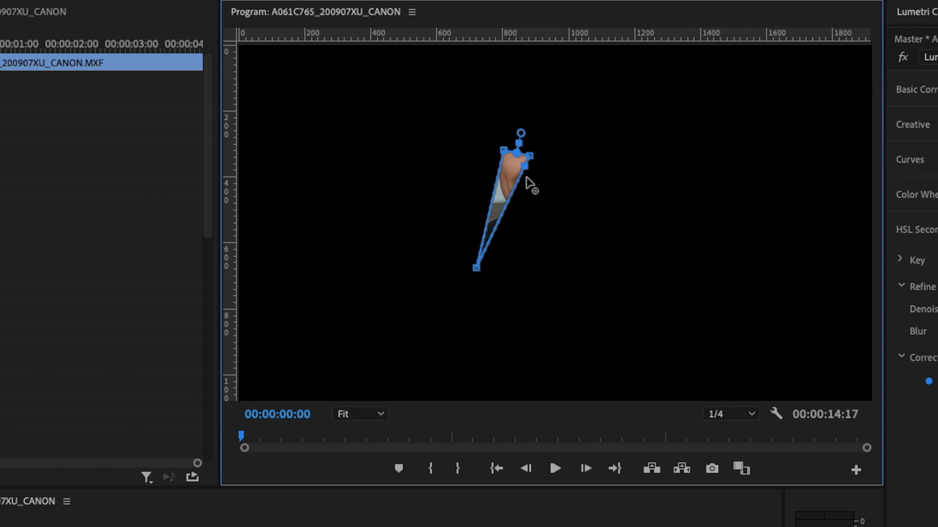
pyautogui.moveTo(476, 268); pyautogui.dragTo(513, 176)
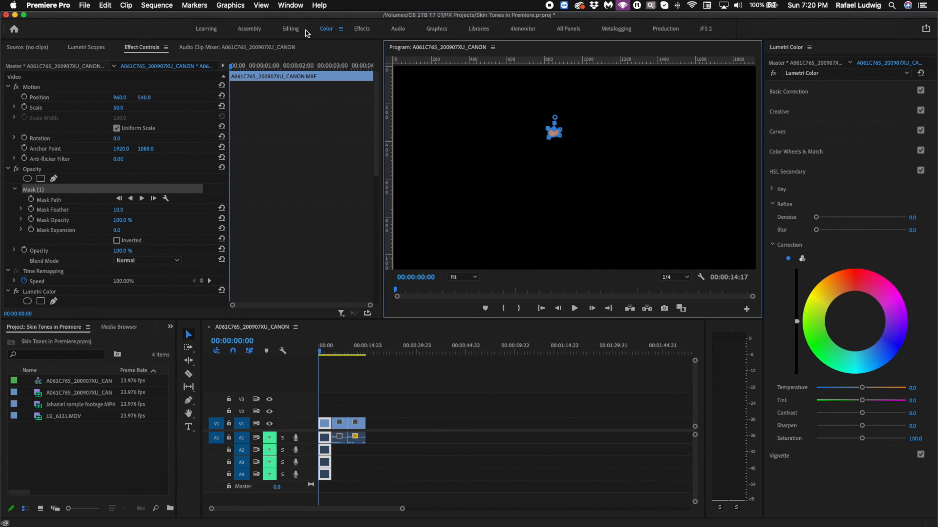
pyautogui.click(87, 52)
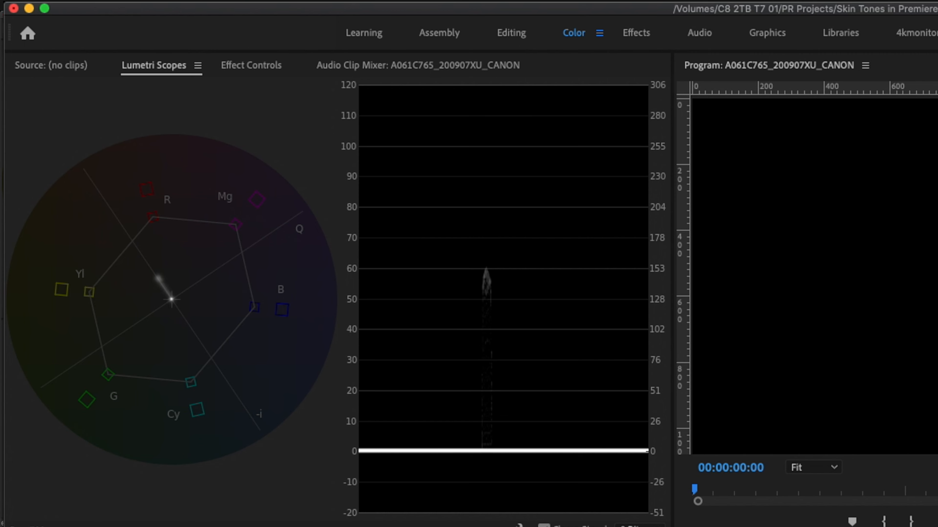
# Turn off the clip's Opacity effect to bypass the skin mask, and display the scopes for the full image.
pyautogui.click(235, 66)
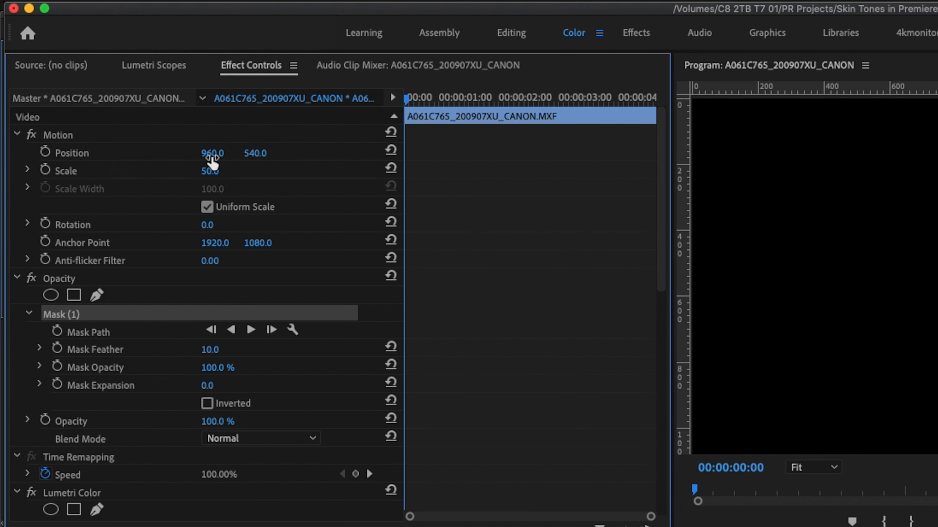
pyautogui.click(32, 278)
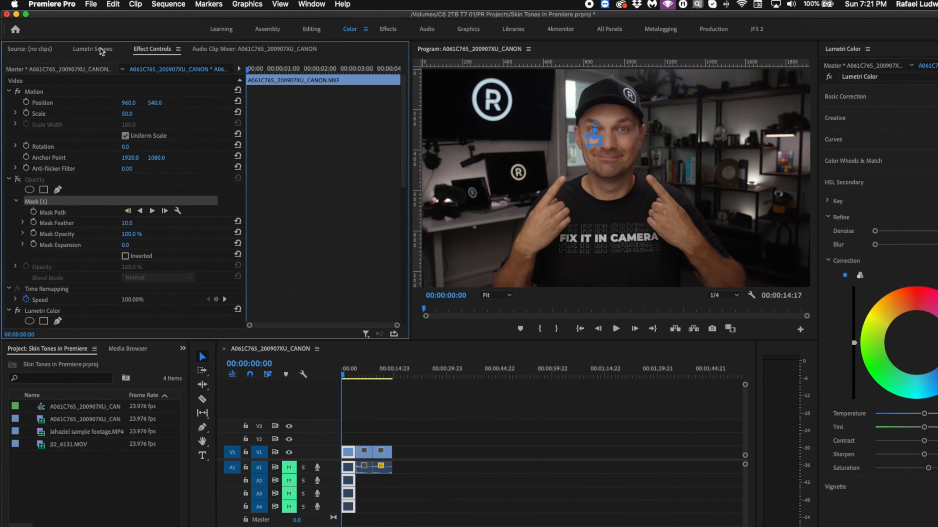
pyautogui.click(154, 65)
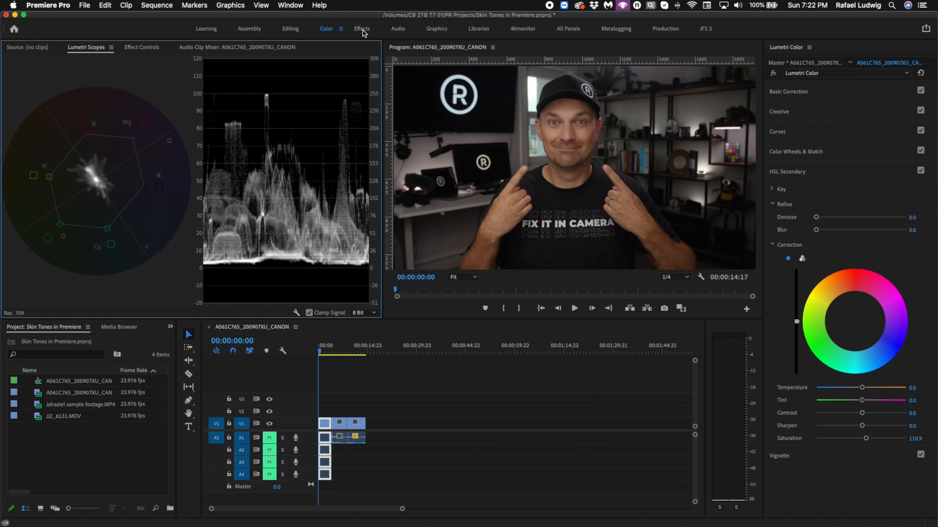
# Turn the Opacity effect back on to isolate the cheek patch and check its skin tone on the vectorscope.
pyautogui.click(142, 47)
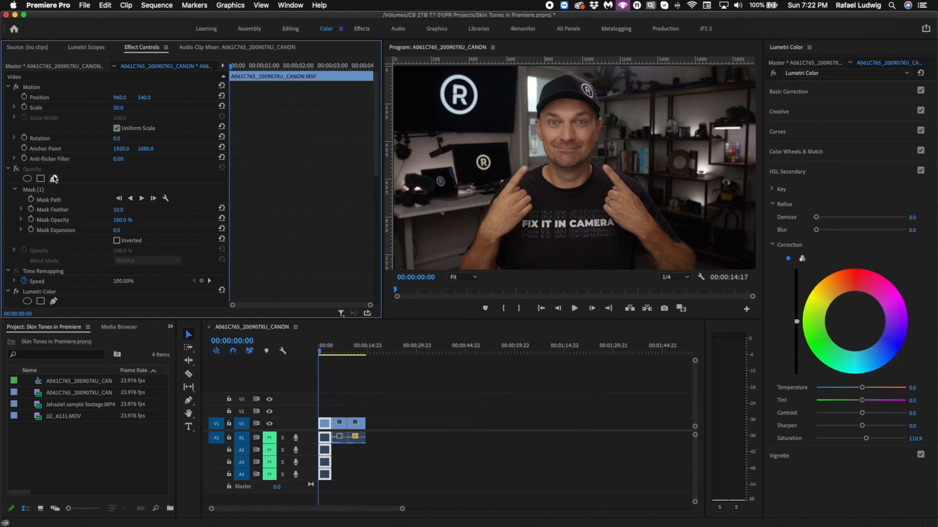
pyautogui.click(16, 168)
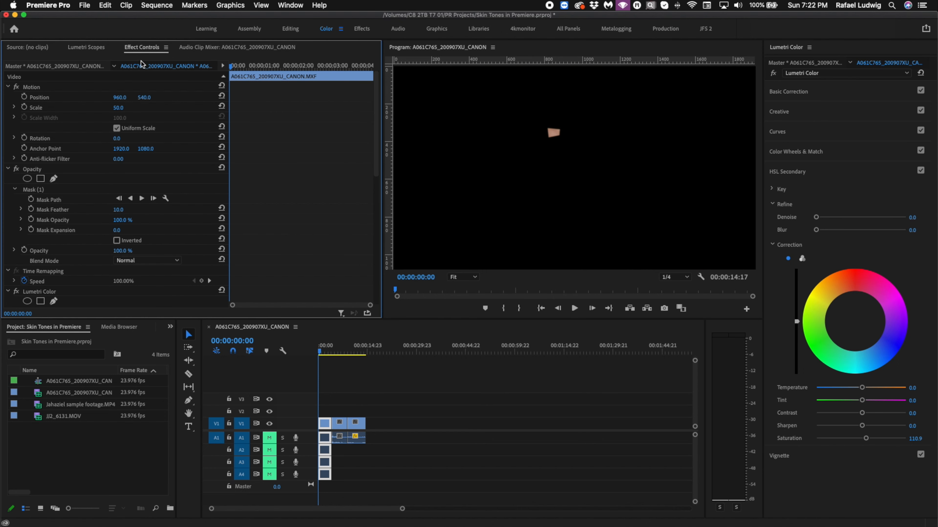
pyautogui.click(91, 47)
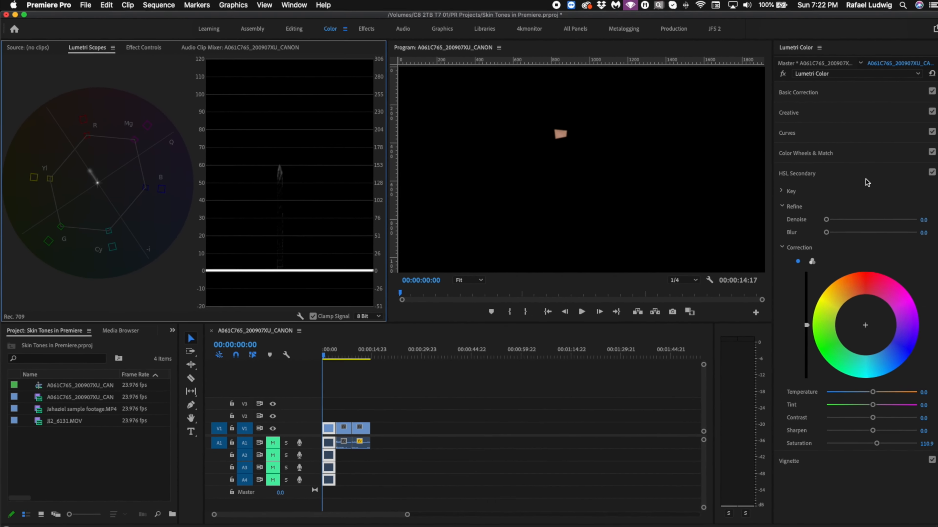
# Push the Highlights color wheel towards magenta, then turn off the Opacity effect to judge the tint on the full image.
pyautogui.click(887, 154)
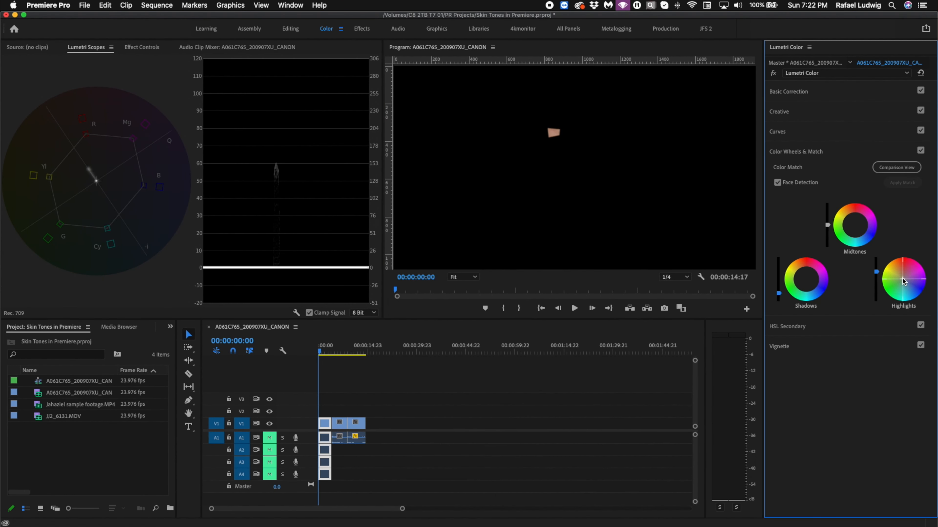
pyautogui.moveTo(902, 279); pyautogui.dragTo(913, 282)
pyautogui.click(142, 46)
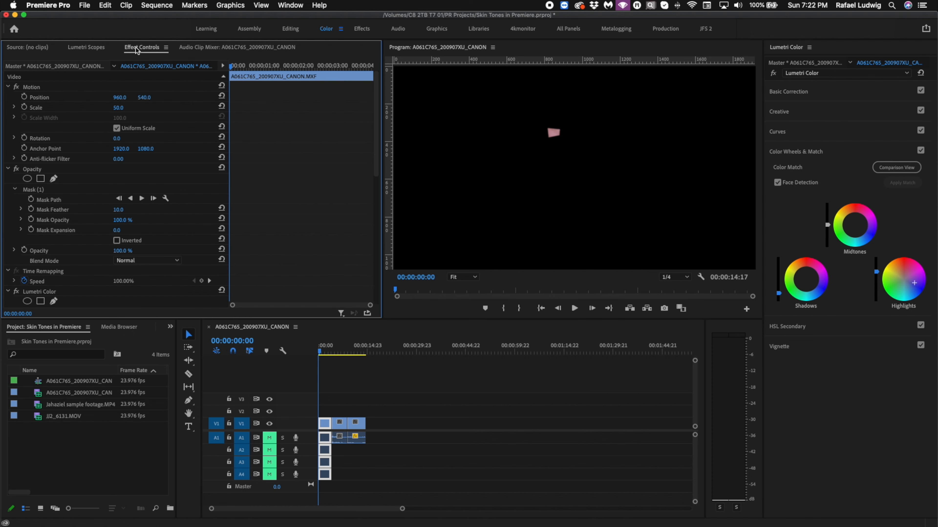
pyautogui.click(17, 169)
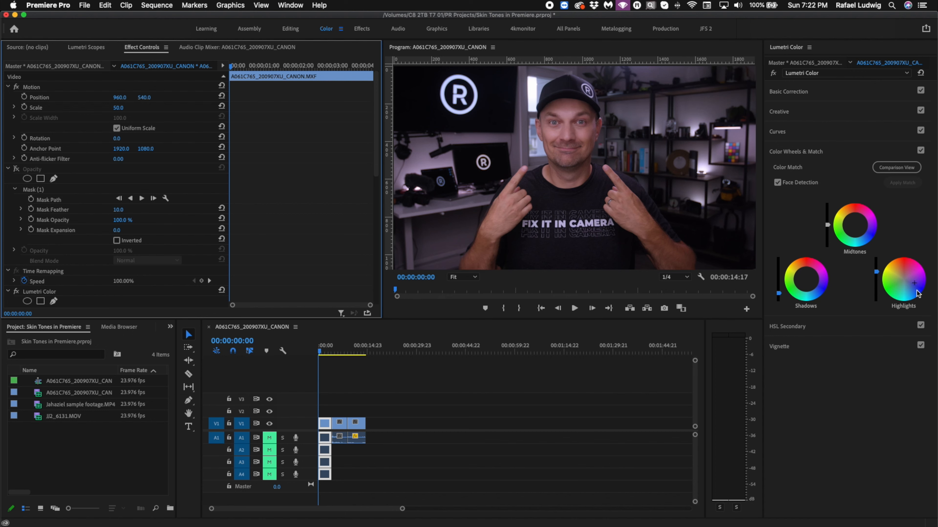
pyautogui.click(913, 283)
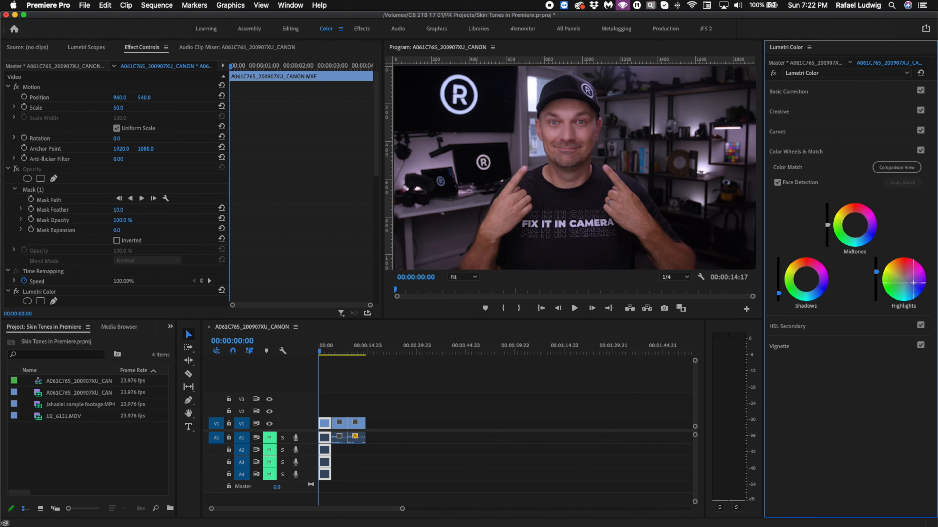
# Shift the Highlights color wheel through green and settle its tint near neutral on the full image.
pyautogui.moveTo(913, 283)
pyautogui.mouseDown()
pyautogui.moveTo(901, 288)
pyautogui.moveTo(920, 284)
pyautogui.mouseUp()
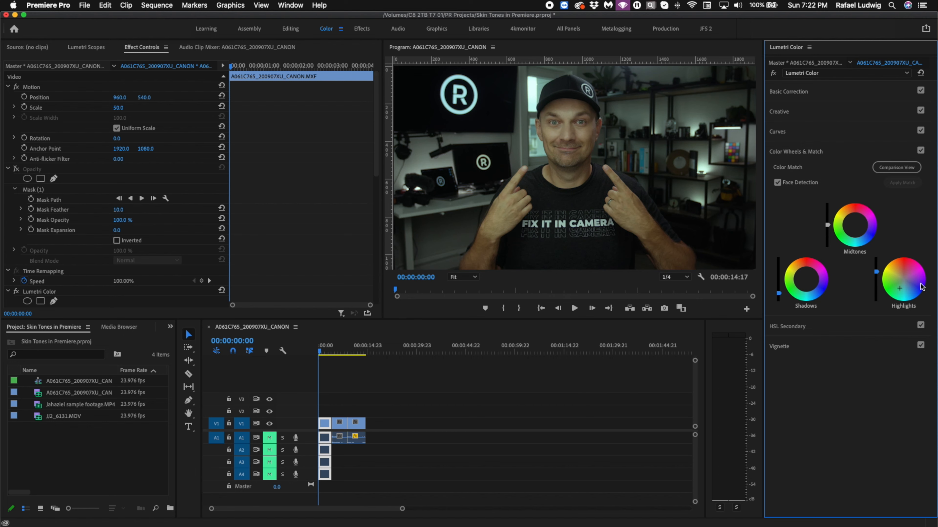
pyautogui.press('super+z')
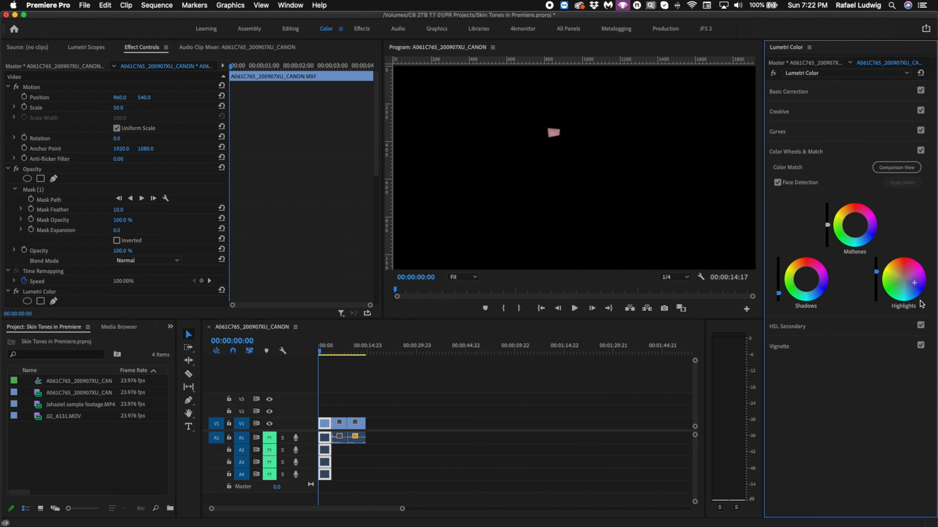
pyautogui.press('super+shift+z')
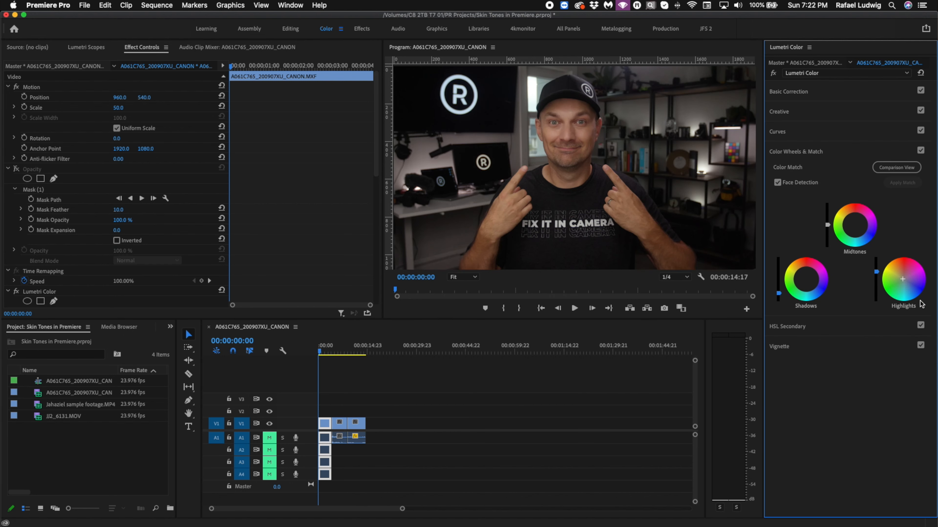
# Turn on the clip's Opacity effect to isolate the cheek patch and examine its alignment with the vectorscope's skin tone line.
pyautogui.click(16, 169)
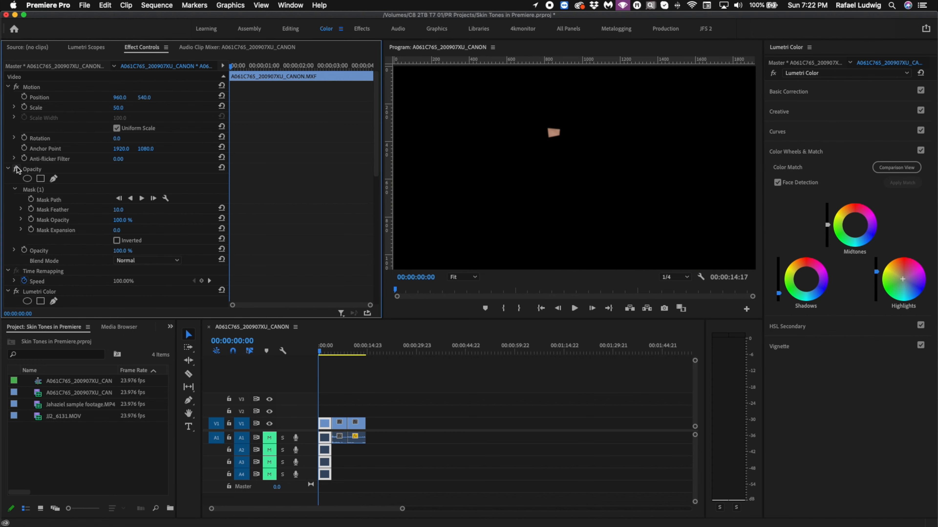
pyautogui.click(88, 48)
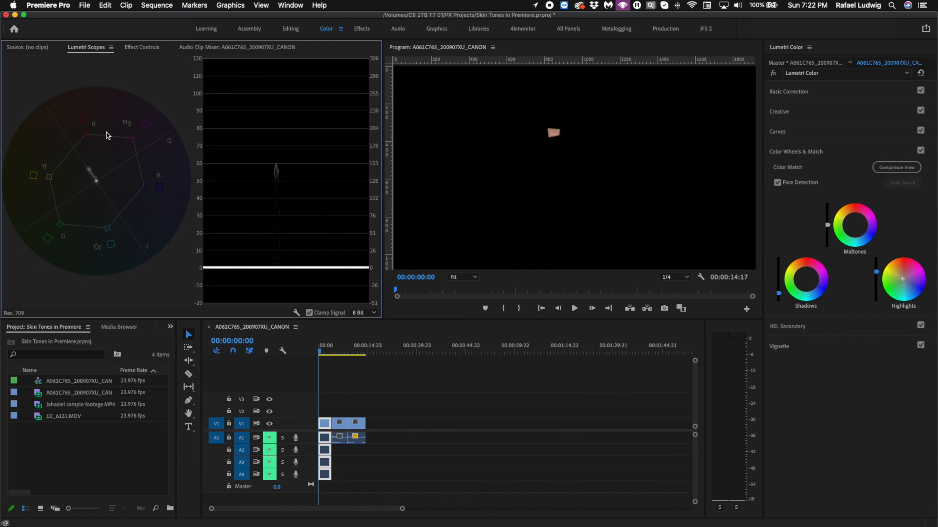
pyautogui.click(139, 48)
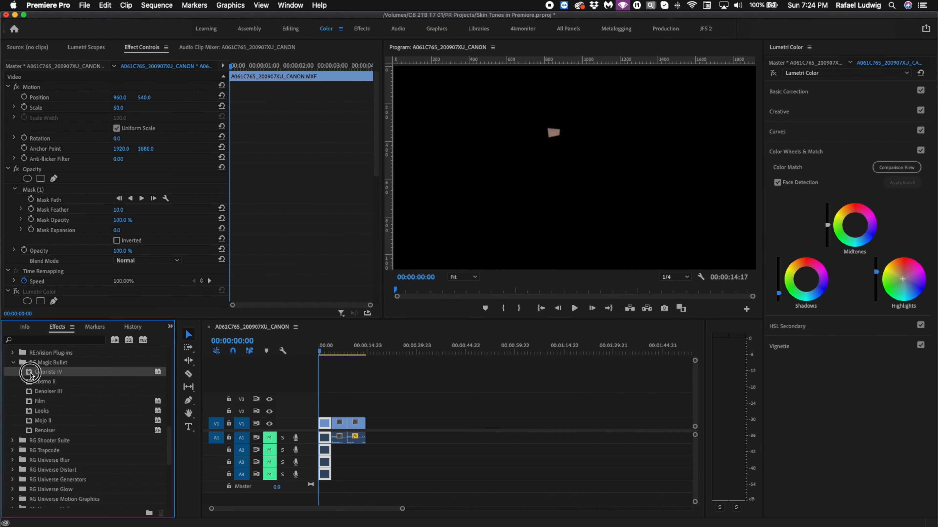
# Apply the Colorista IV effect to the first clip, open it as a panel, and set My Footage Is to Log.
pyautogui.moveTo(33, 371); pyautogui.dragTo(324, 427)
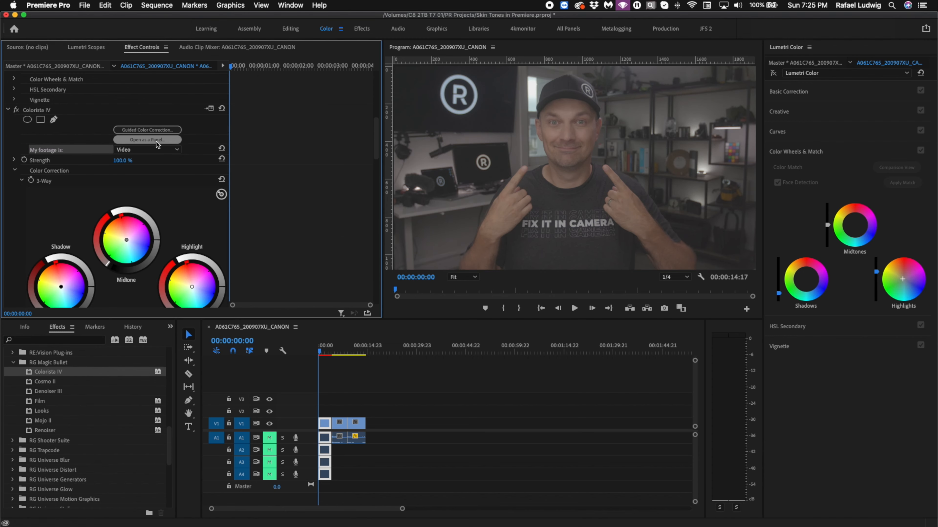
pyautogui.click(154, 140)
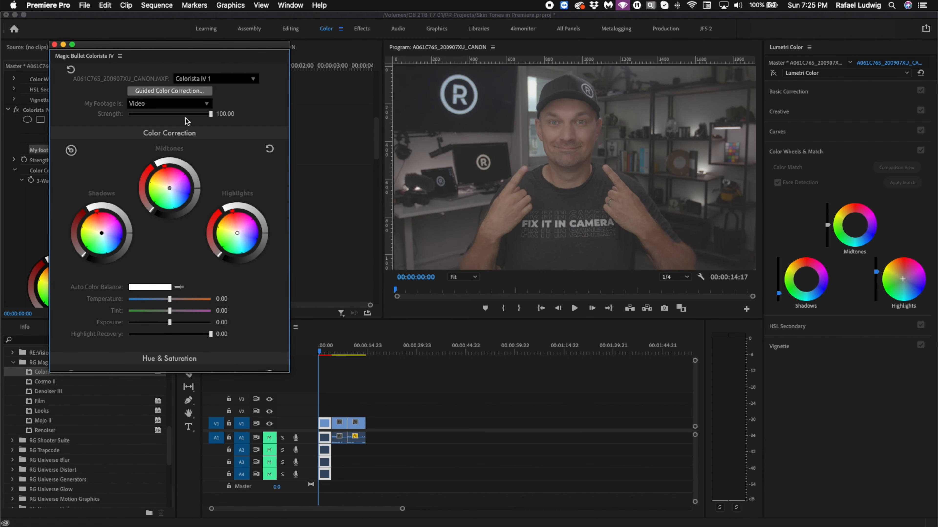
pyautogui.click(176, 104)
pyautogui.click(146, 127)
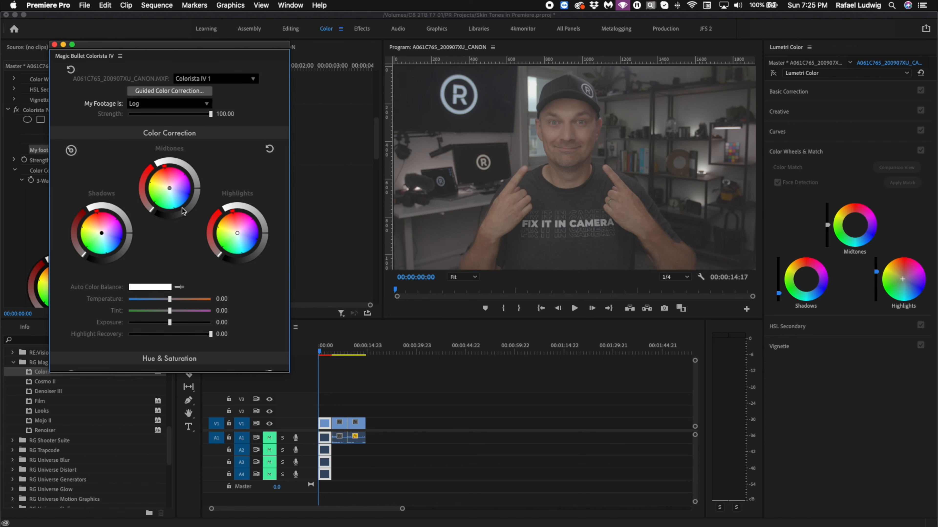
# Display Lumetri Scopes and position the Colorista IV panel so the vectorscope and waveform can be watched while grading.
pyautogui.moveTo(142, 46); pyautogui.dragTo(450, 176)
pyautogui.click(85, 47)
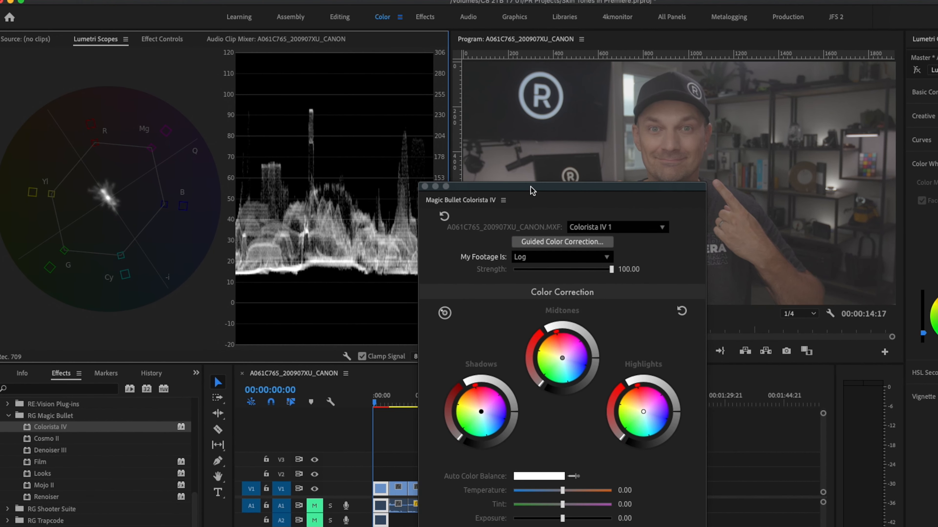
pyautogui.moveTo(494, 180); pyautogui.dragTo(507, 208)
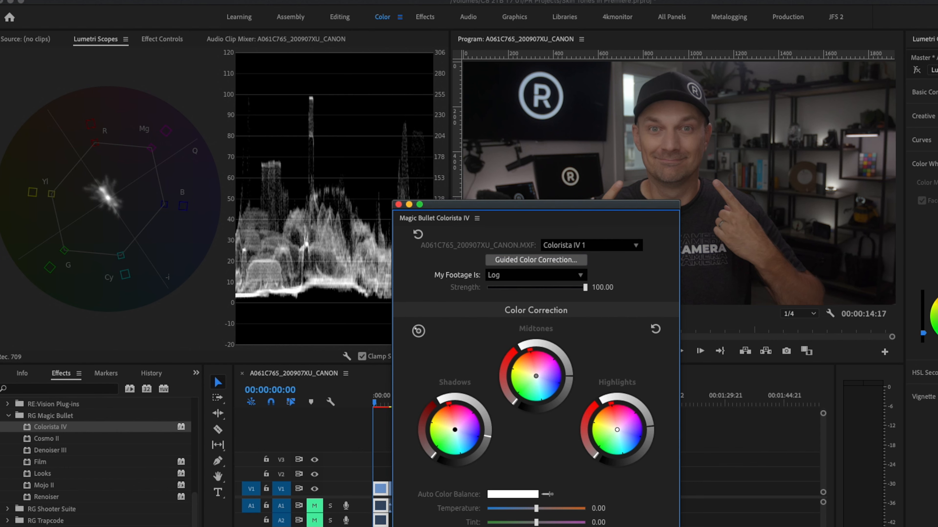
# Raise the Colorista IV Saturation to 21.43 in the Hue & Saturation section.
pyautogui.scroll(-2, 447, 258)
pyautogui.scroll(-10, 447, 259)
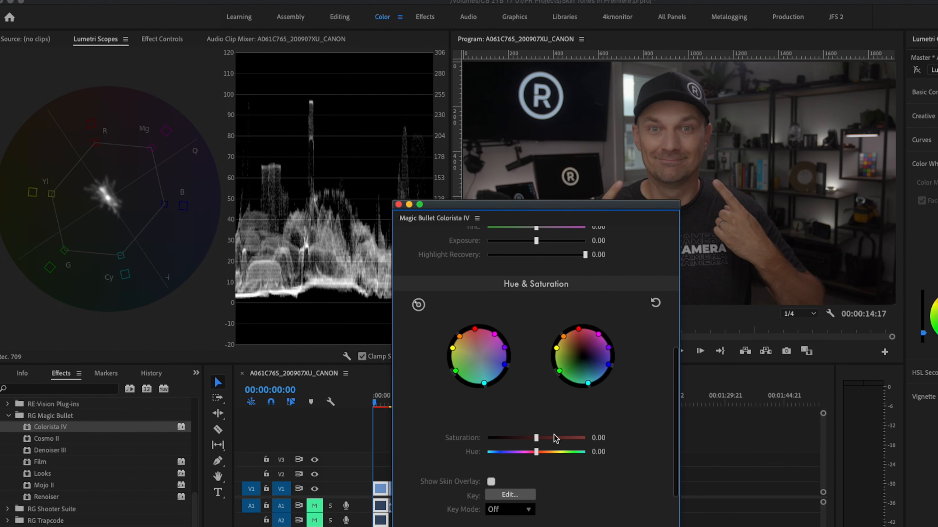
pyautogui.moveTo(540, 441); pyautogui.dragTo(553, 442)
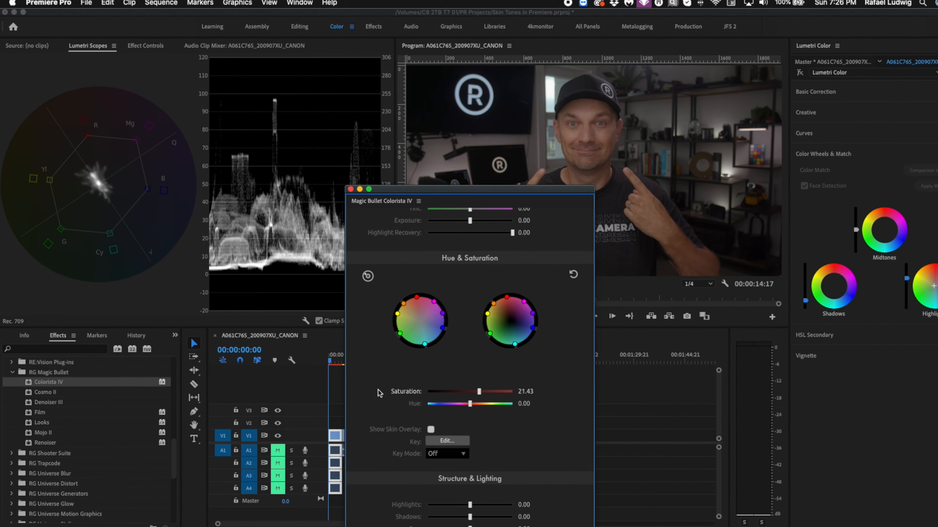
# Shape the Colorista IV RGB tone curve into a gentle S by lowering the shadows and lifting the upper tones.
pyautogui.scroll(-3, 432, 440)
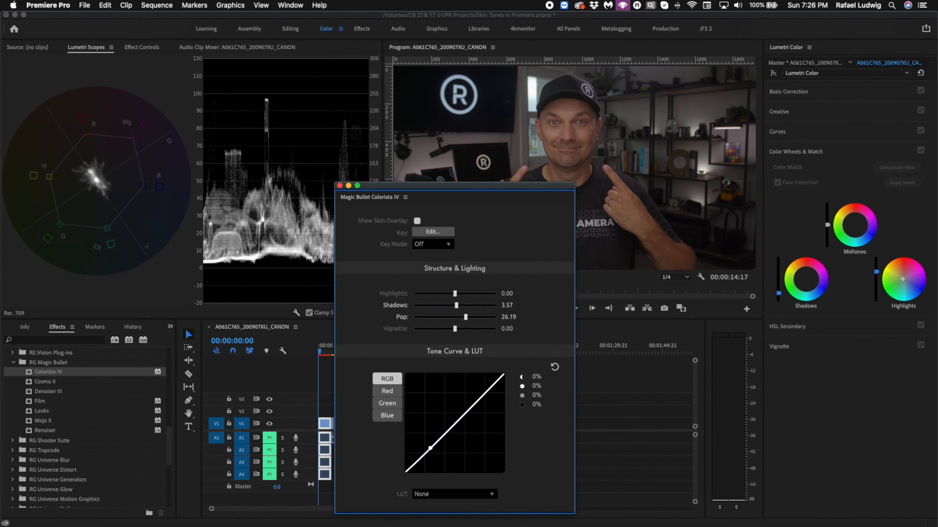
pyautogui.moveTo(428, 453); pyautogui.dragTo(433, 448)
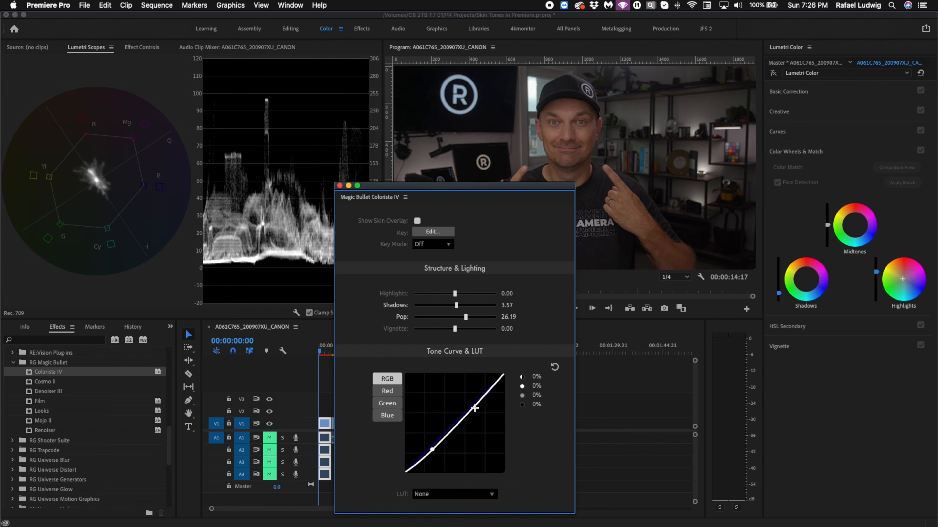
pyautogui.moveTo(474, 408); pyautogui.dragTo(471, 405)
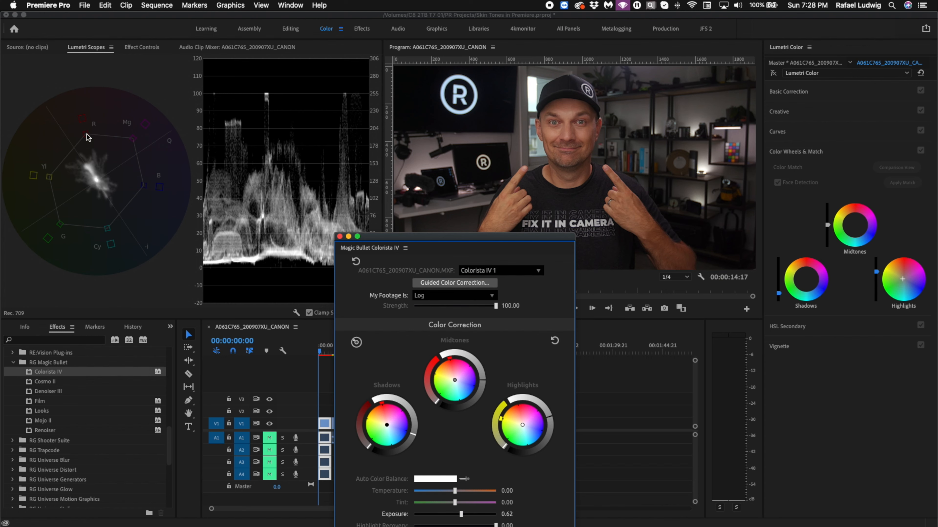
# Turn on the Opacity effect to isolate the cheek patch and check its Colorista-graded skin tone on the vectorscope.
pyautogui.click(148, 48)
pyautogui.click(17, 120)
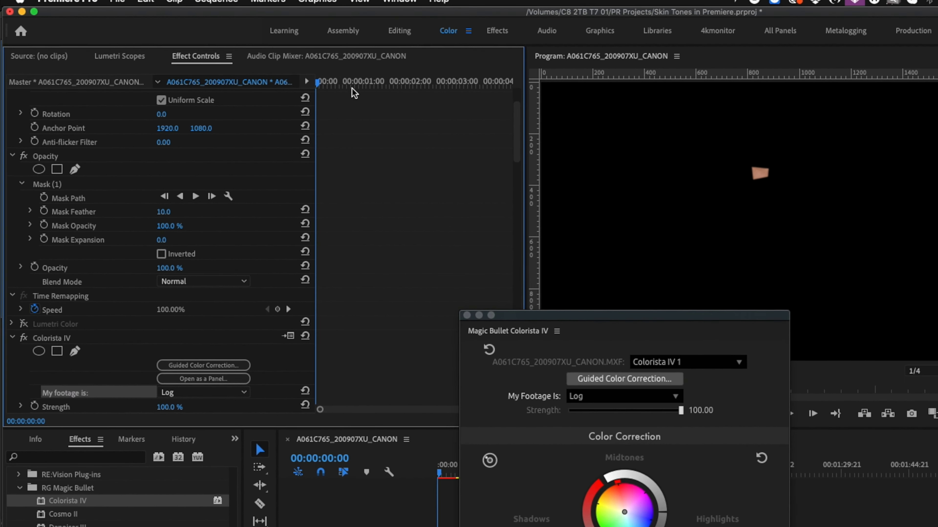
pyautogui.click(119, 55)
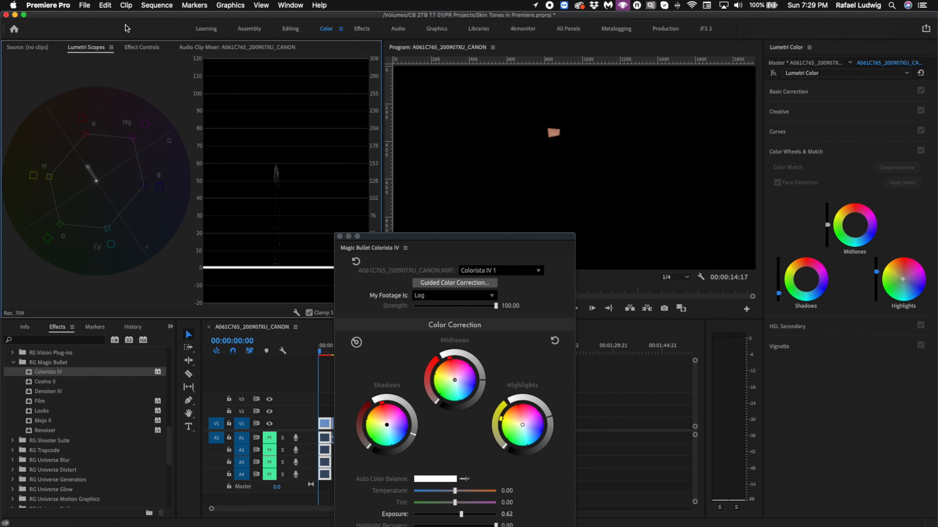
# Bypass the Opacity mask and toggle the Colorista IV effect off and on to compare the full image before and after.
pyautogui.click(150, 47)
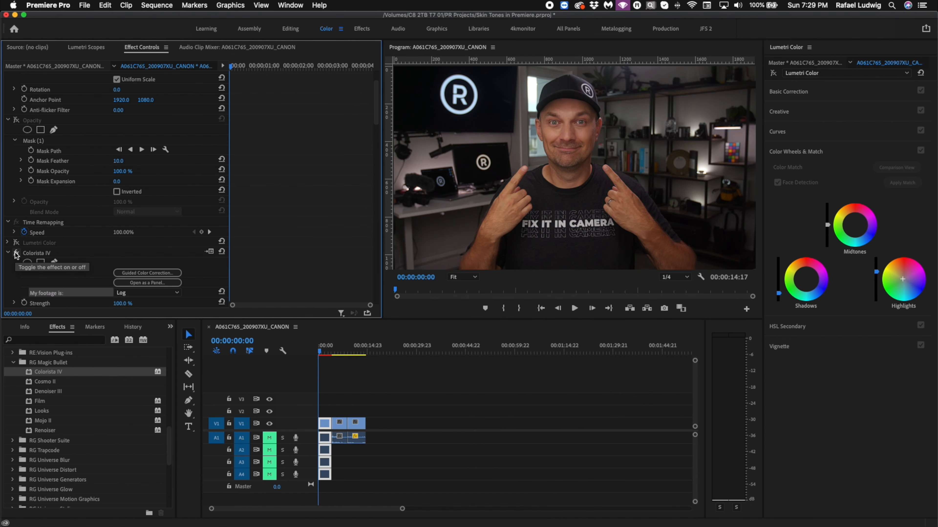
pyautogui.click(17, 254)
pyautogui.click(16, 254)
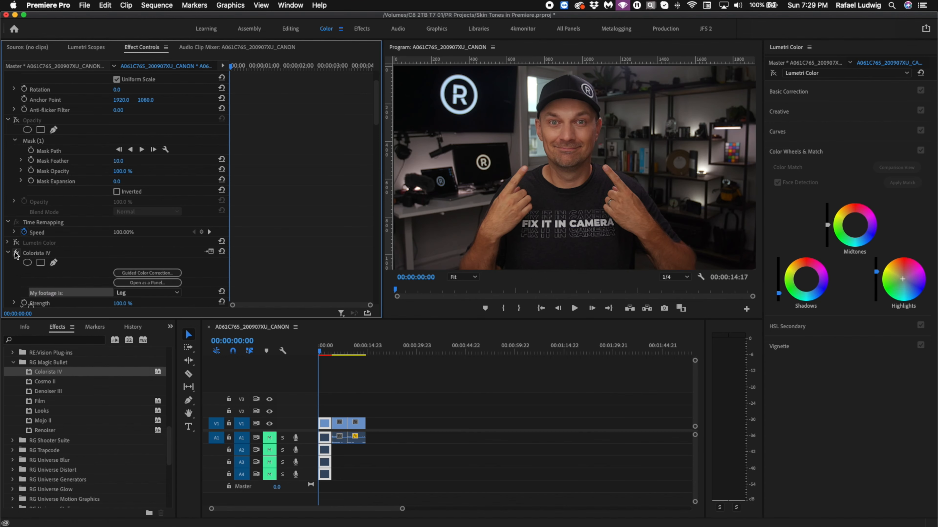
pyautogui.click(17, 254)
pyautogui.click(16, 254)
pyautogui.click(16, 254)
pyautogui.click(15, 254)
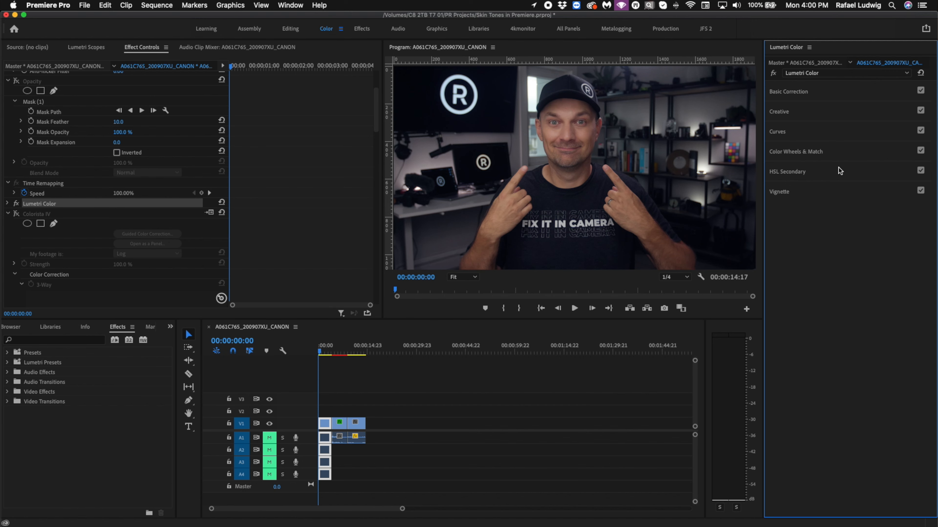
# Sample the cheek skin as the HSL Secondary key color in Lumetri Color and turn on the Color/Gray mask preview.
pyautogui.click(830, 173)
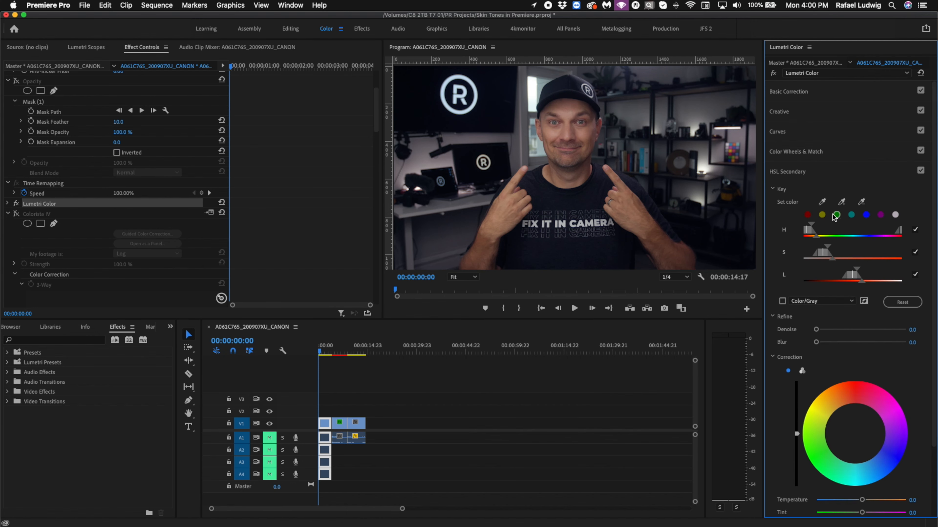
pyautogui.click(822, 203)
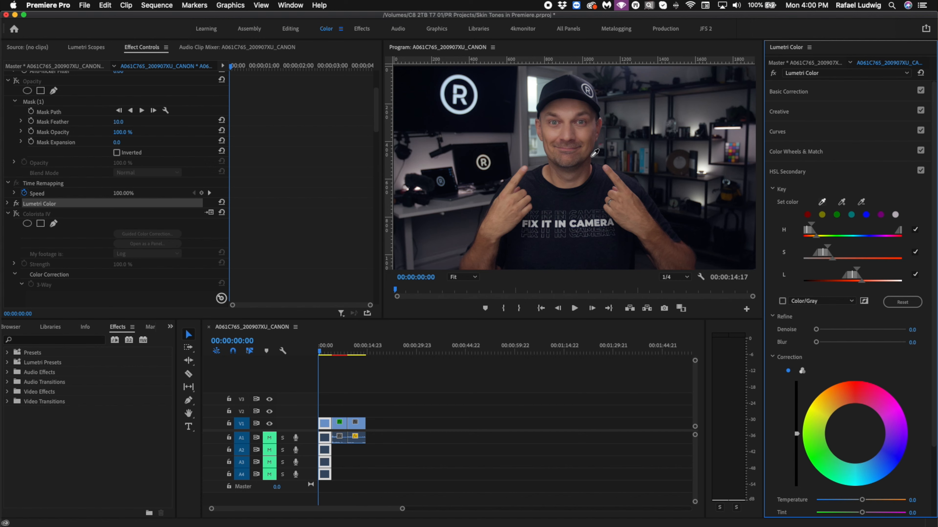
pyautogui.click(552, 138)
pyautogui.moveTo(553, 137); pyautogui.dragTo(562, 130)
pyautogui.click(782, 301)
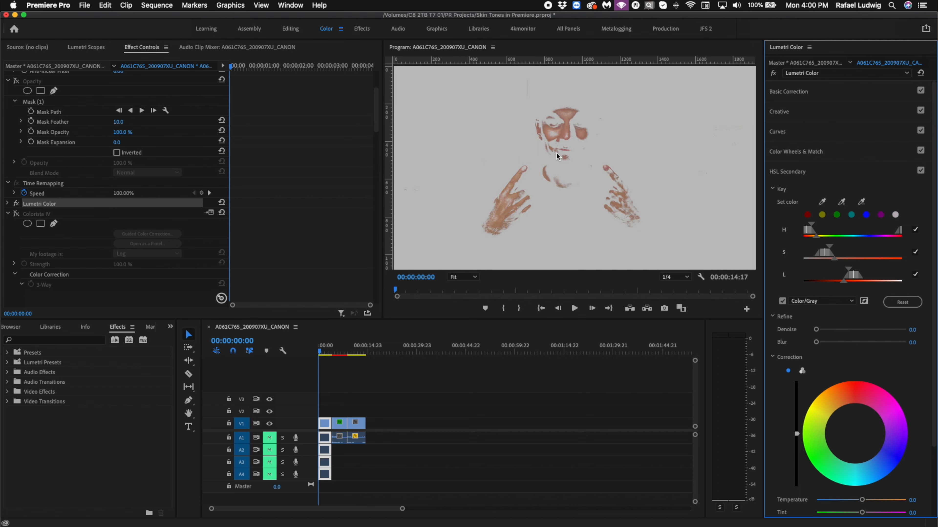
# Add further skin samples from the face and the forearm to the HSL Secondary key.
pyautogui.click(841, 201)
pyautogui.moveTo(549, 135); pyautogui.dragTo(582, 134)
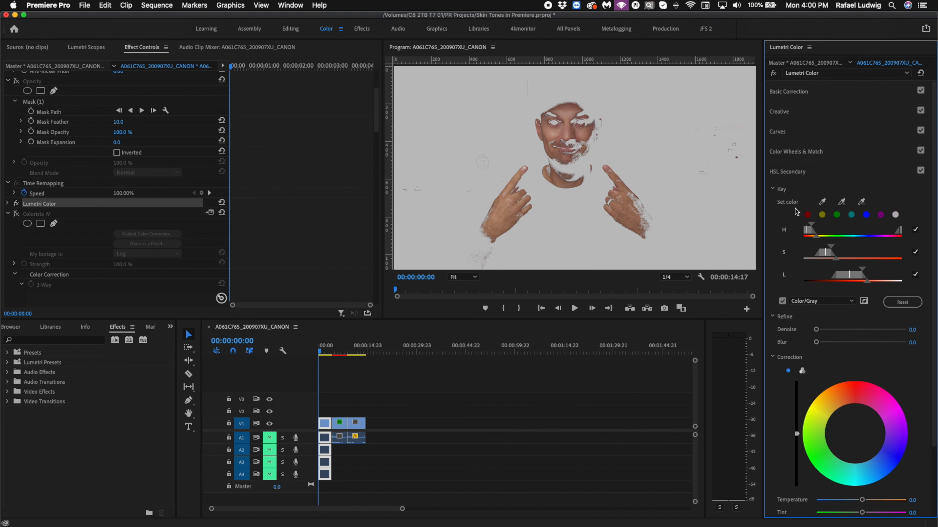
pyautogui.click(841, 202)
pyautogui.moveTo(638, 208); pyautogui.dragTo(645, 216)
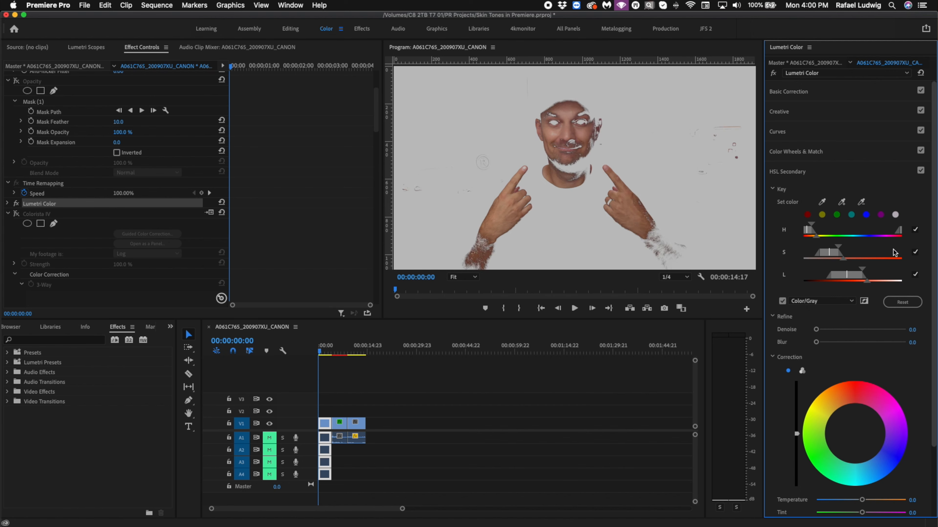
# Widen the key's saturation falloff, set its Blur to 4.1, and turn off the Color/Gray mask preview.
pyautogui.moveTo(847, 260); pyautogui.dragTo(850, 259)
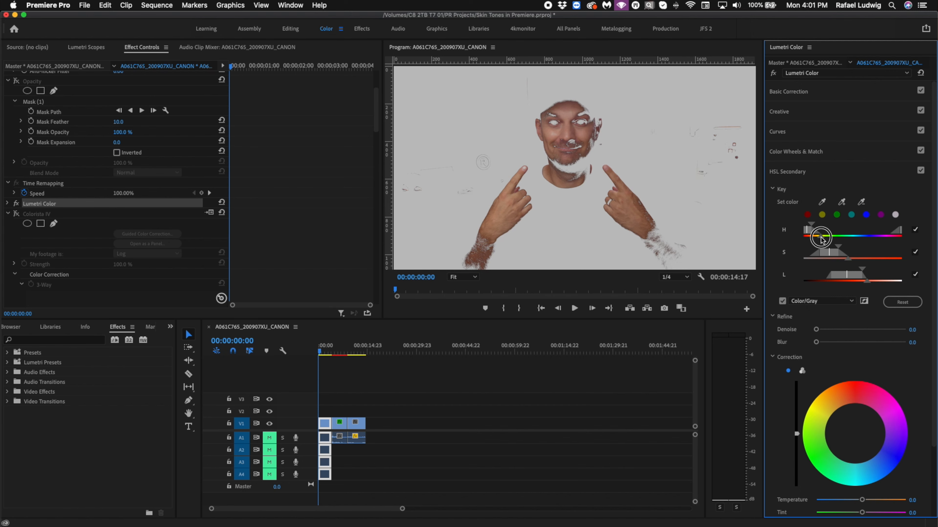
pyautogui.click(782, 301)
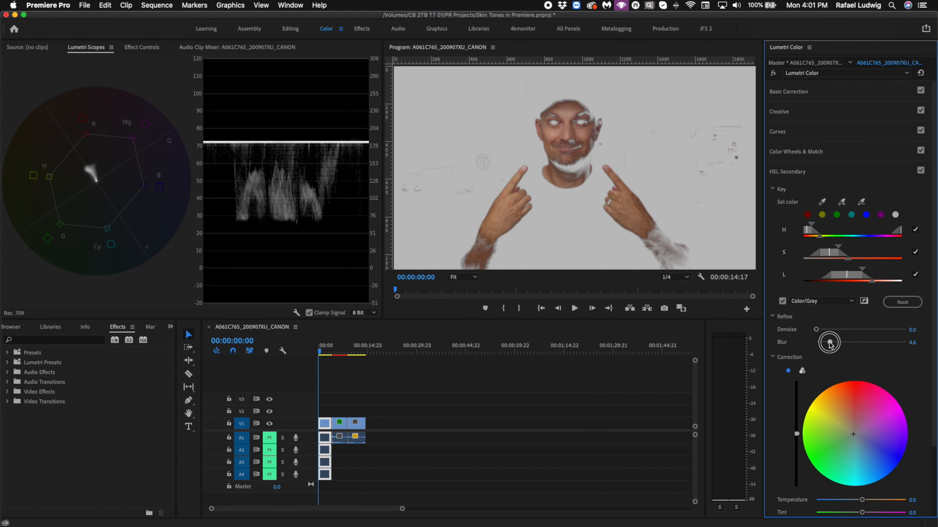
pyautogui.moveTo(829, 342); pyautogui.dragTo(829, 342)
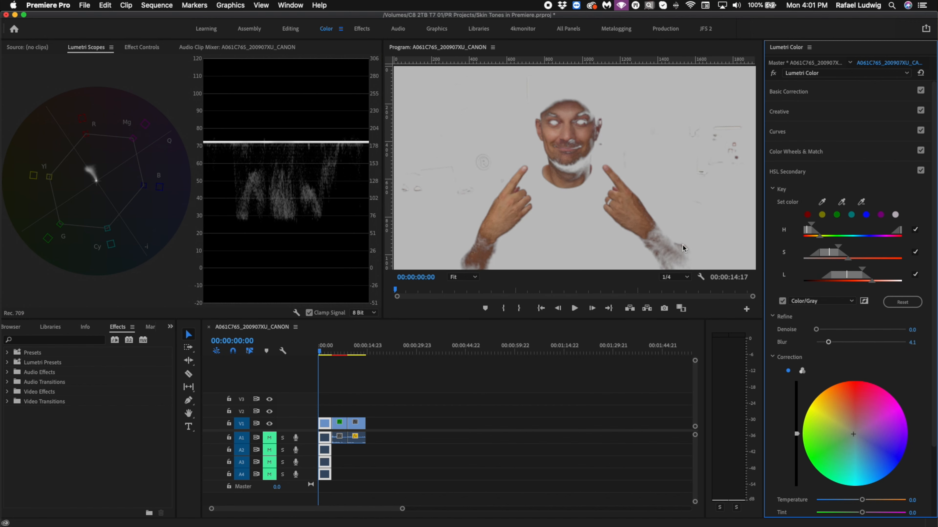
pyautogui.click(782, 301)
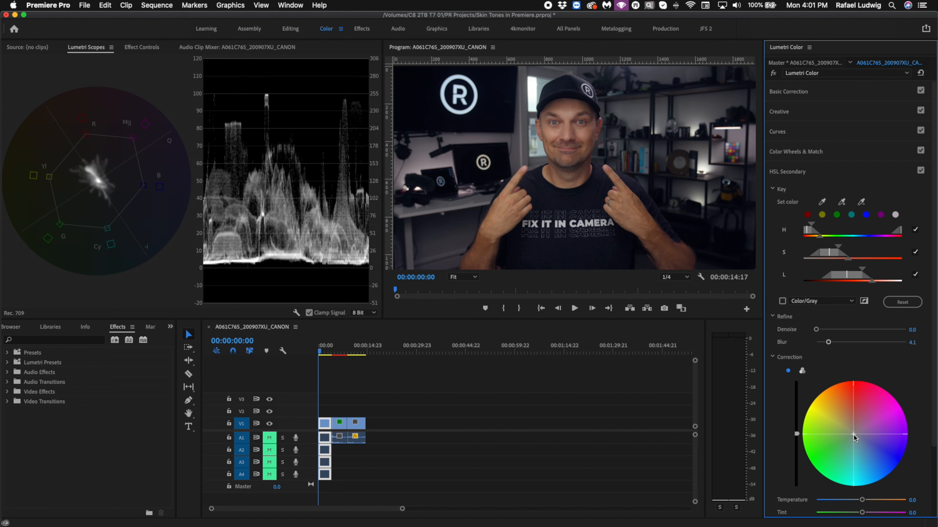
# Toggle the HSL Secondary section off and on to compare the skin with and without the correction.
pyautogui.click(921, 171)
pyautogui.click(920, 171)
pyautogui.click(920, 171)
pyautogui.click(920, 171)
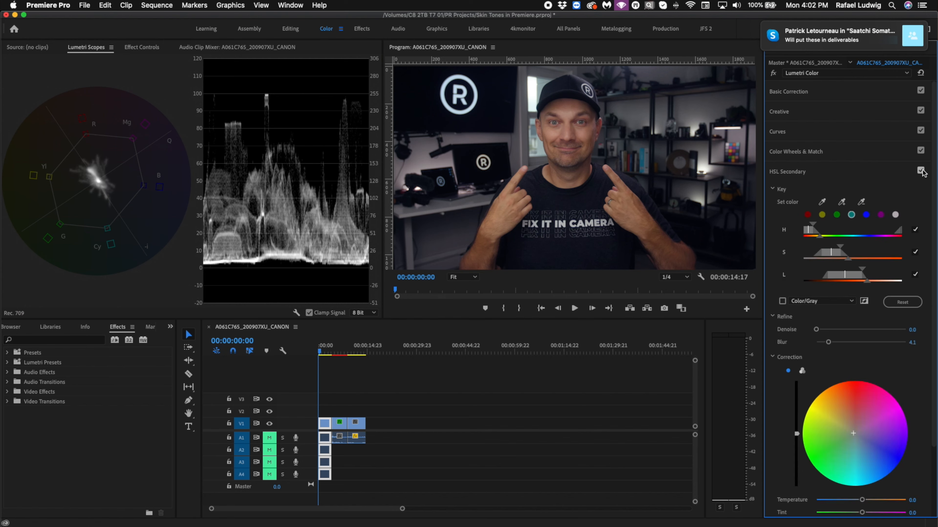